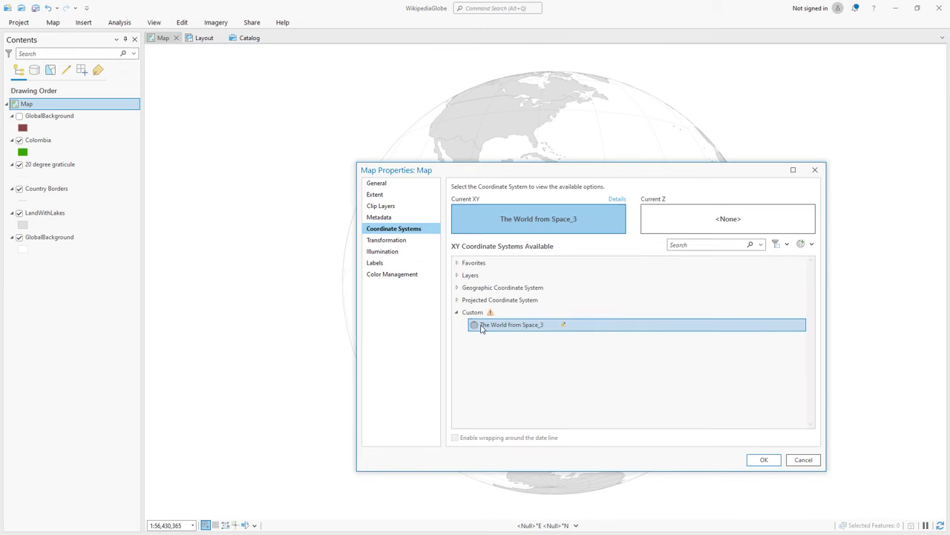
# Cancel Map Properties, leaving the coordinate system as The World from Space_3
pyautogui.click(802, 460)
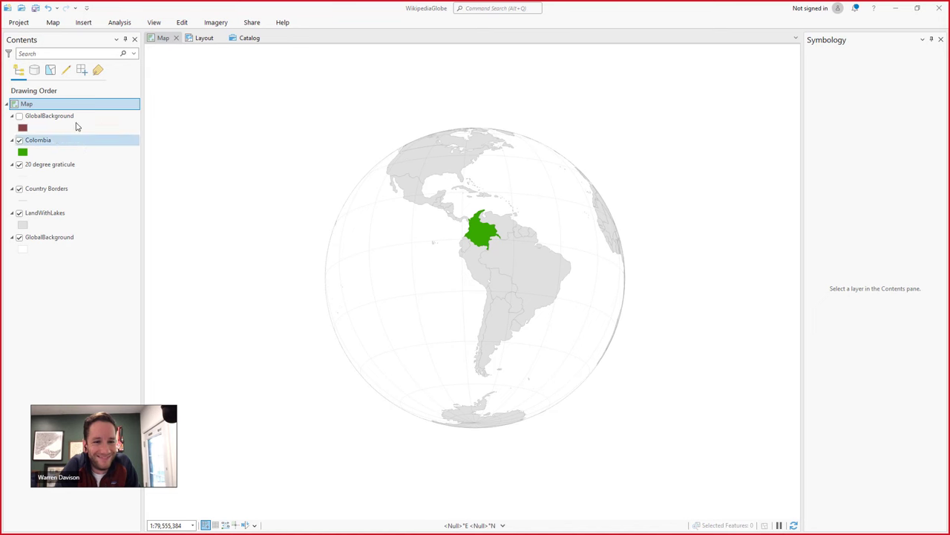
# Select the top GlobalBackground layer to show its dark-red single symbol
pyautogui.click(88, 119)
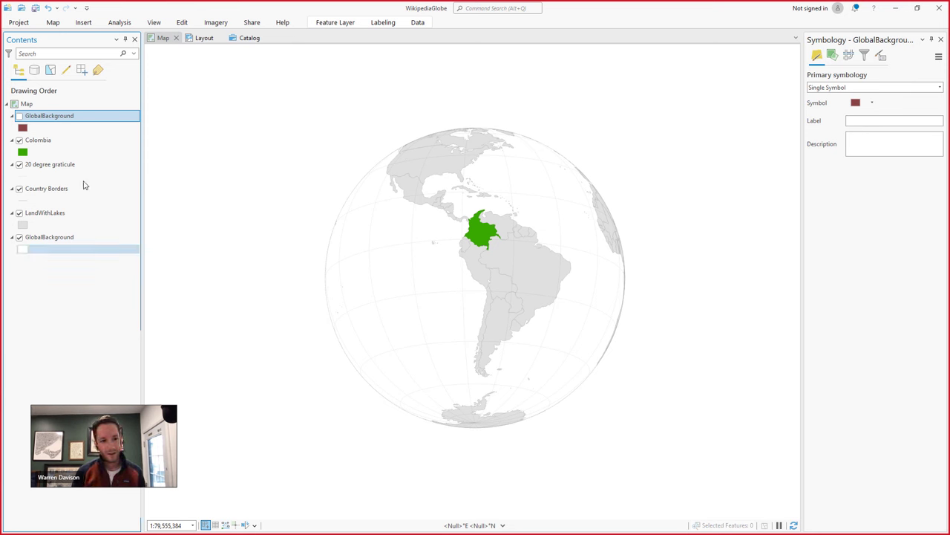
# Turn on the top GlobalBackground layer and replace its solid fill with a marker symbol layer
pyautogui.click(19, 117)
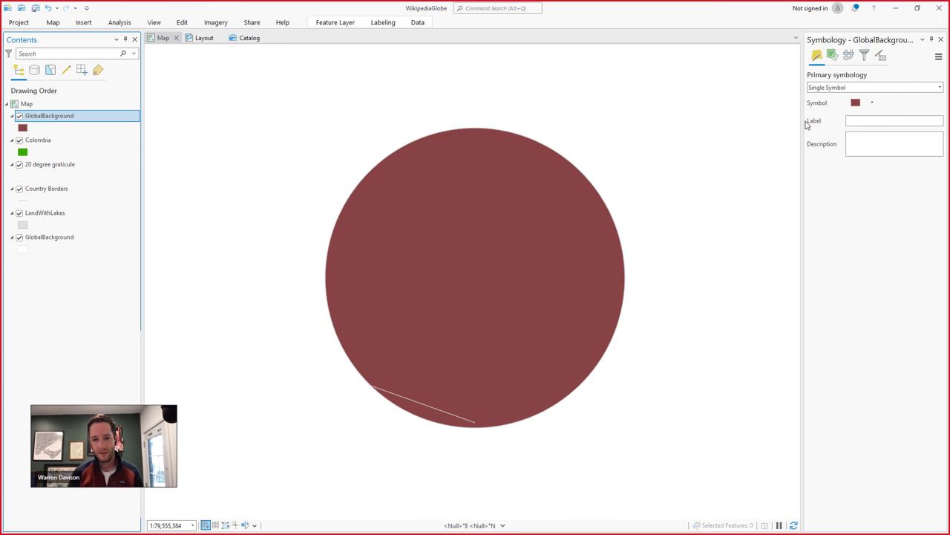
pyautogui.click(856, 103)
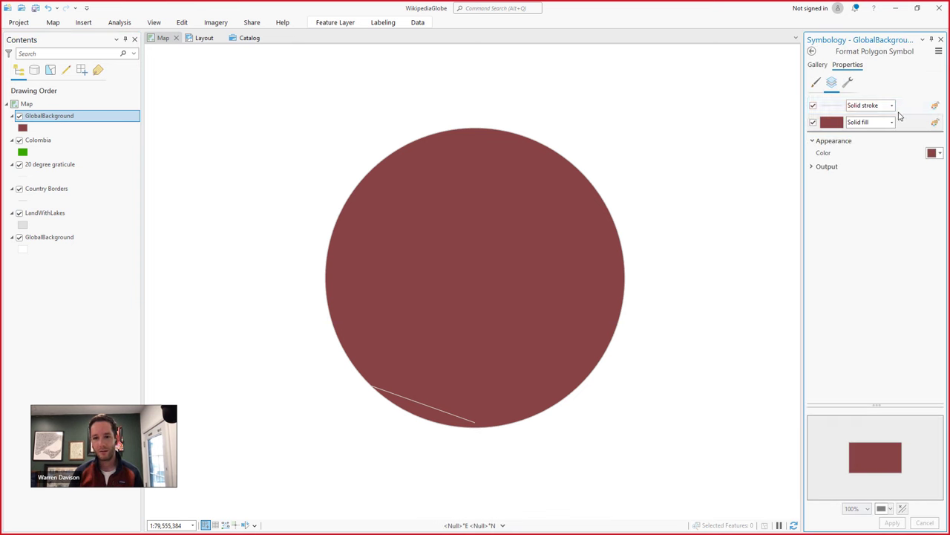
pyautogui.click(850, 84)
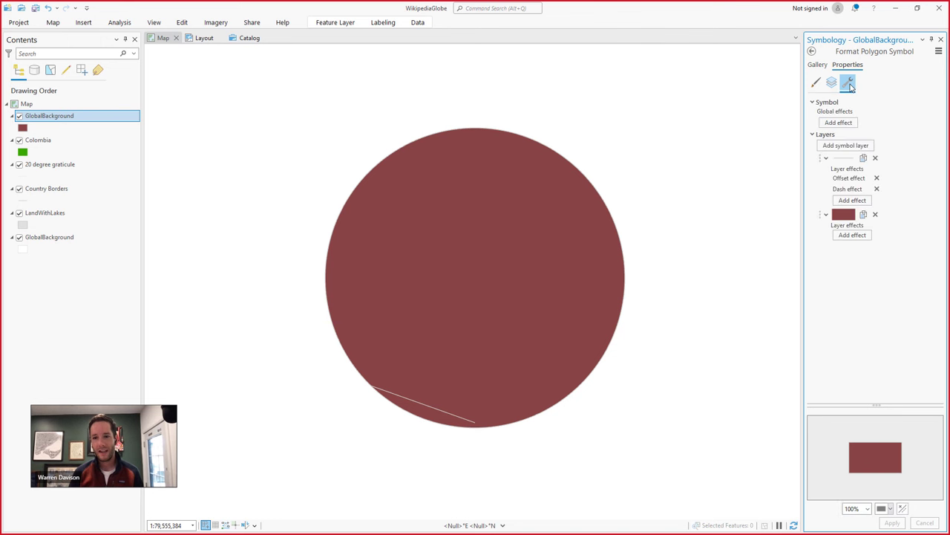
pyautogui.click(849, 147)
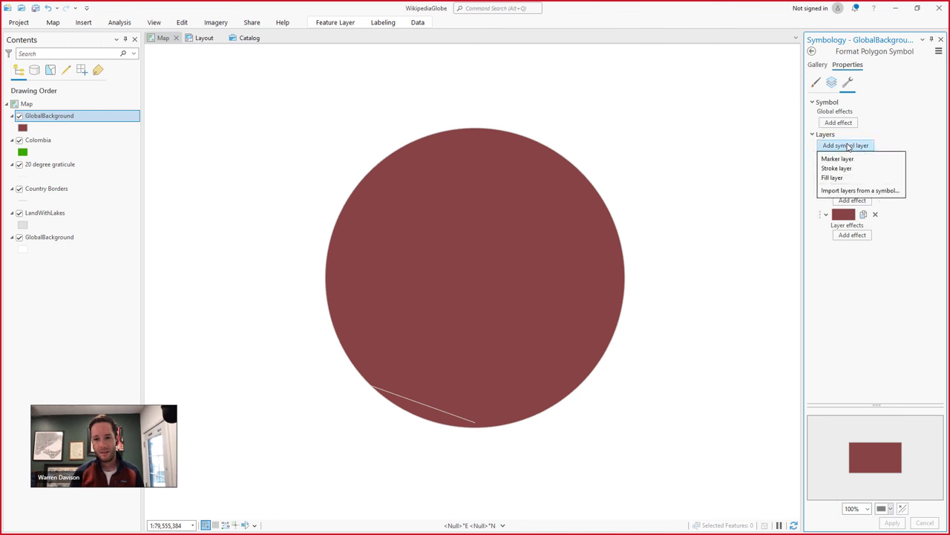
pyautogui.click(844, 158)
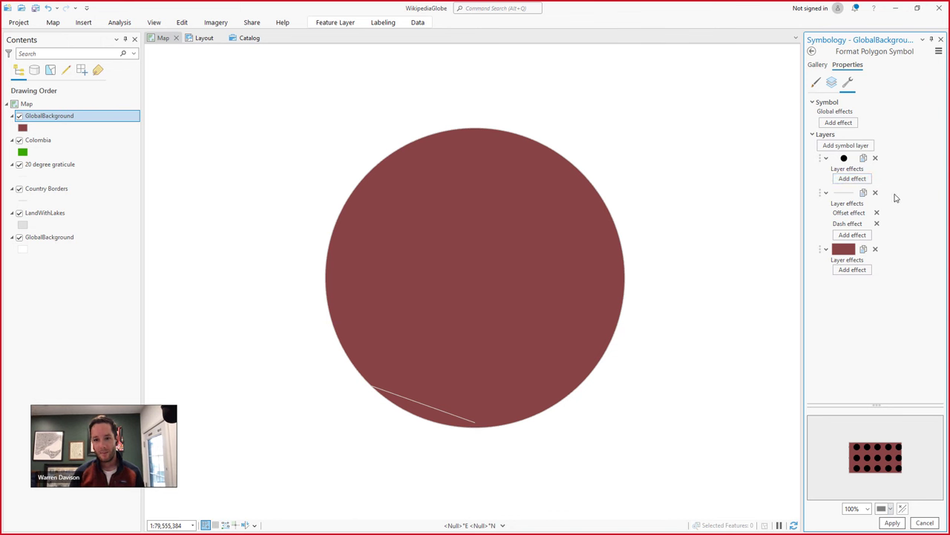
pyautogui.click(876, 251)
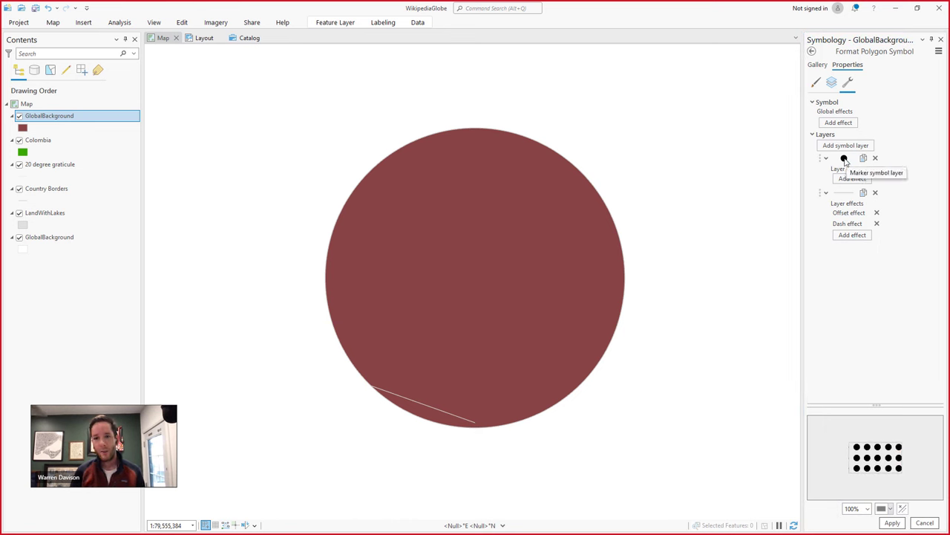
# Give the marker's shape fill a circular, continuous black-to-white gradient fill
pyautogui.click(833, 83)
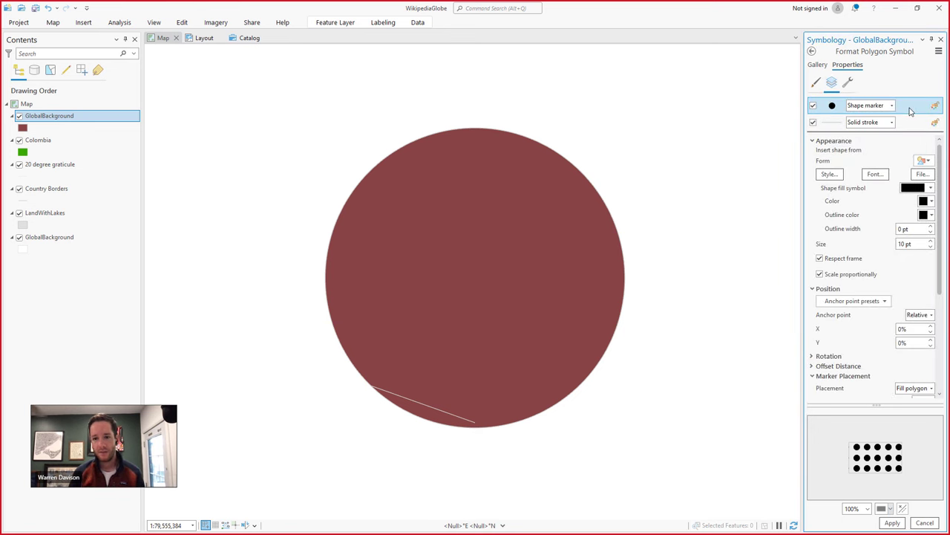
pyautogui.click(930, 188)
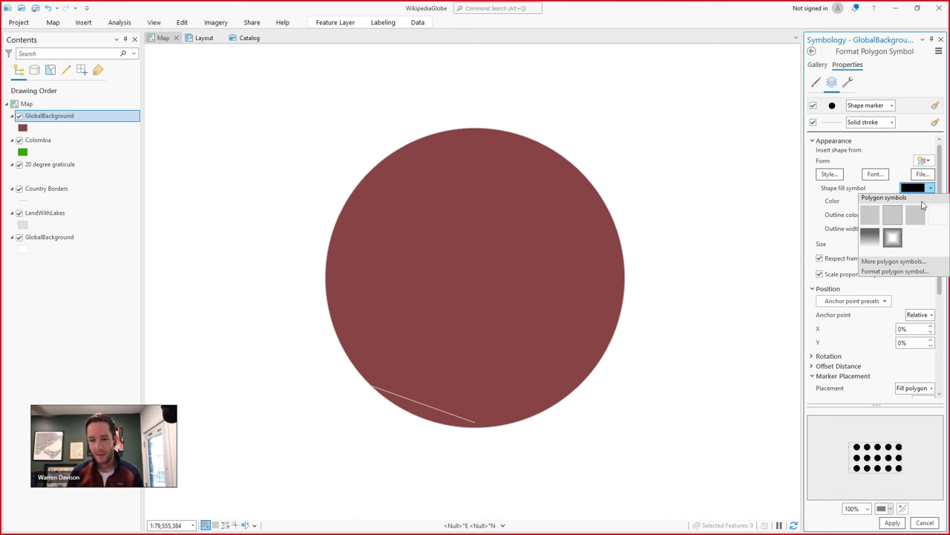
pyautogui.click(895, 271)
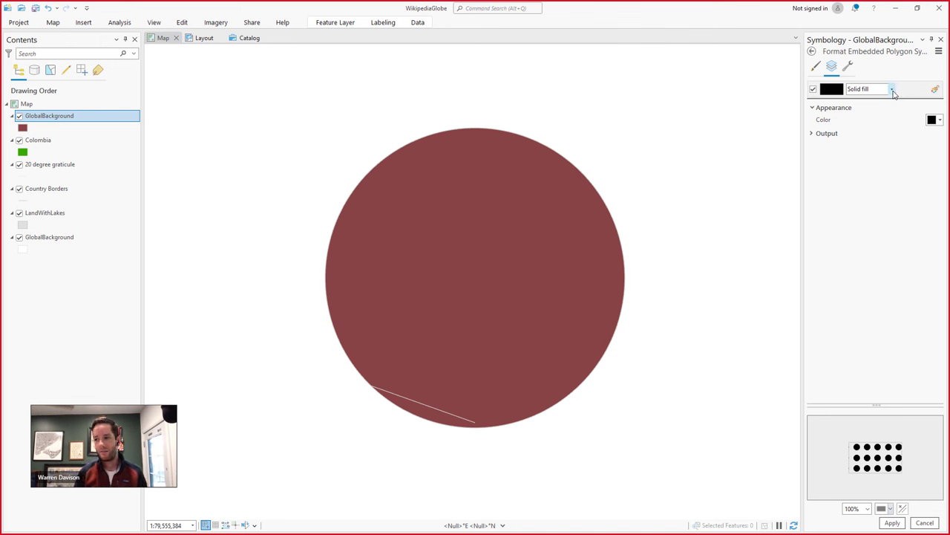
pyautogui.click(893, 89)
pyautogui.click(874, 118)
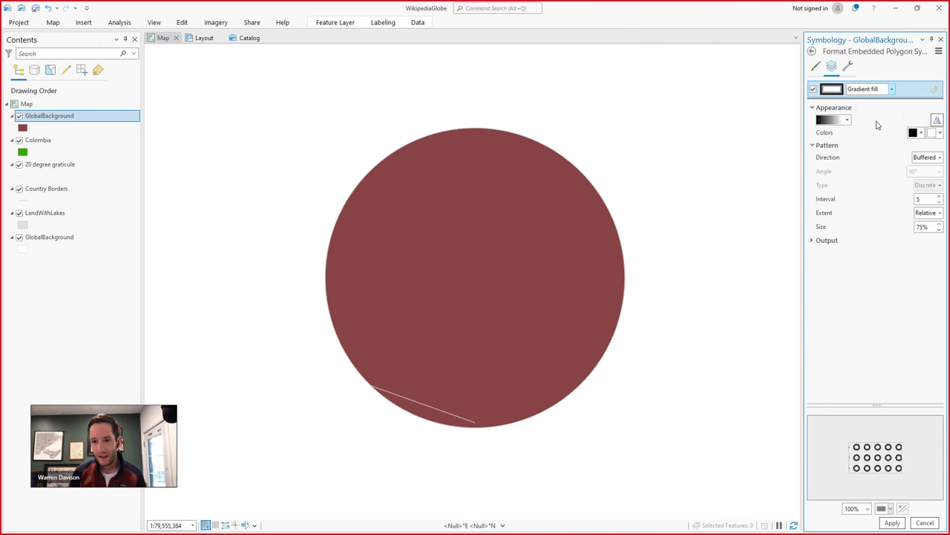
pyautogui.click(923, 158)
pyautogui.click(914, 178)
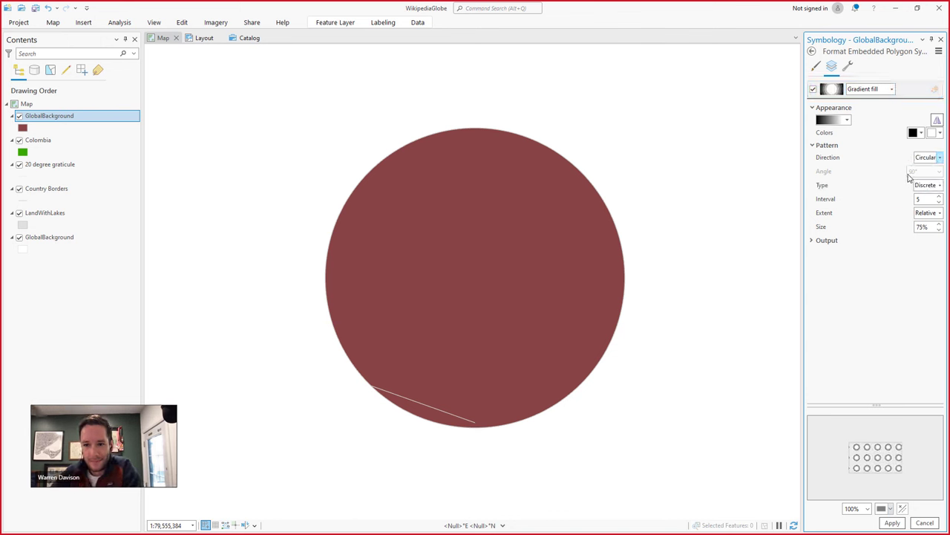
pyautogui.click(940, 185)
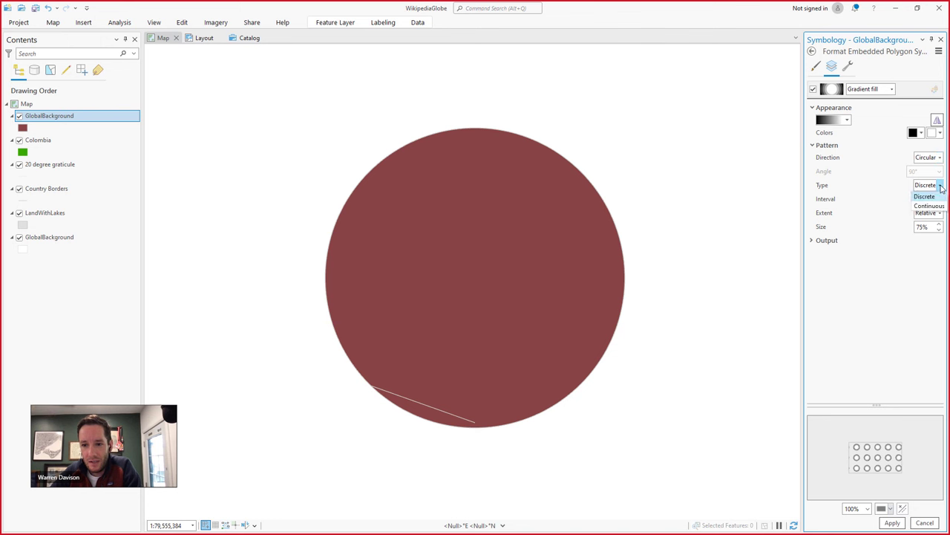
pyautogui.click(931, 207)
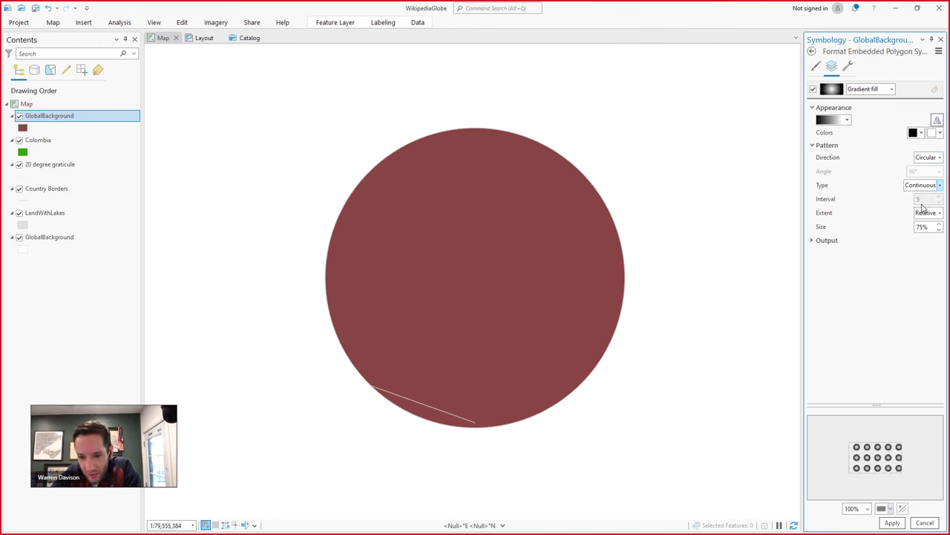
pyautogui.scroll(5, 880, 460)
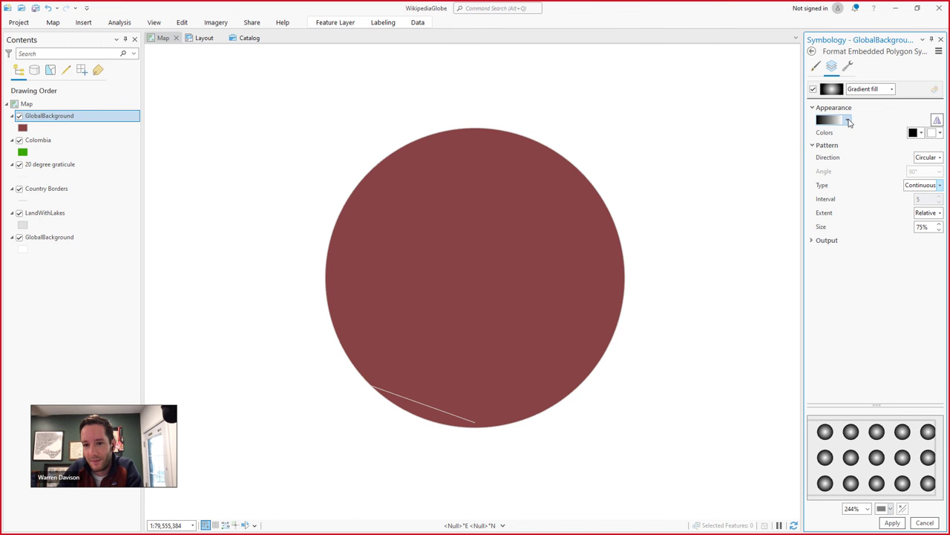
pyautogui.click(848, 121)
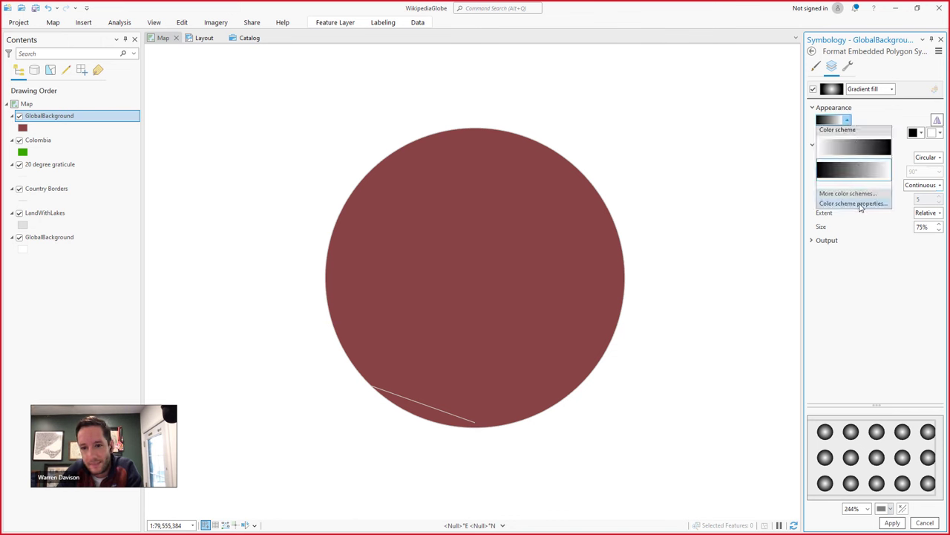
# Make the gradient's right stop black at 100% transparency and move a stop to about 51%
pyautogui.click(854, 203)
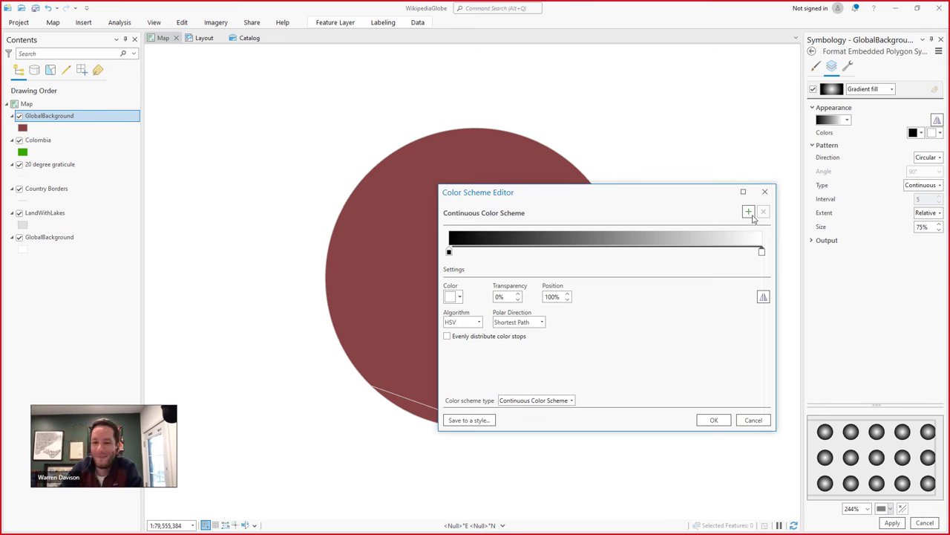
pyautogui.click(449, 252)
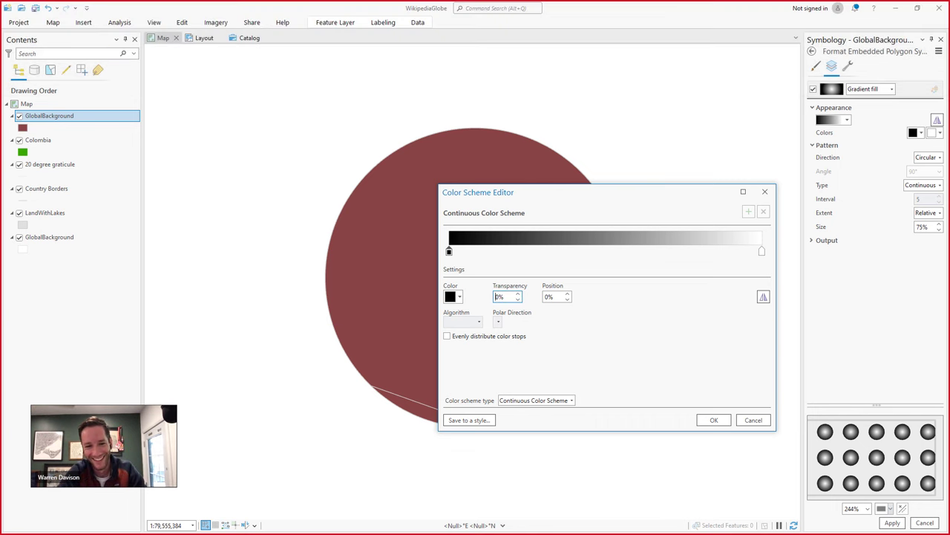
pyautogui.click(761, 252)
pyautogui.click(451, 298)
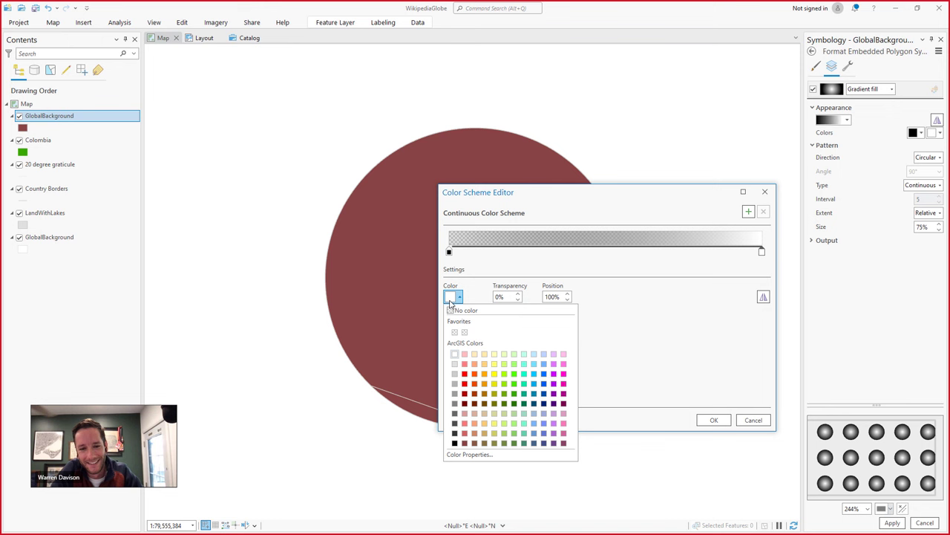
pyautogui.click(454, 443)
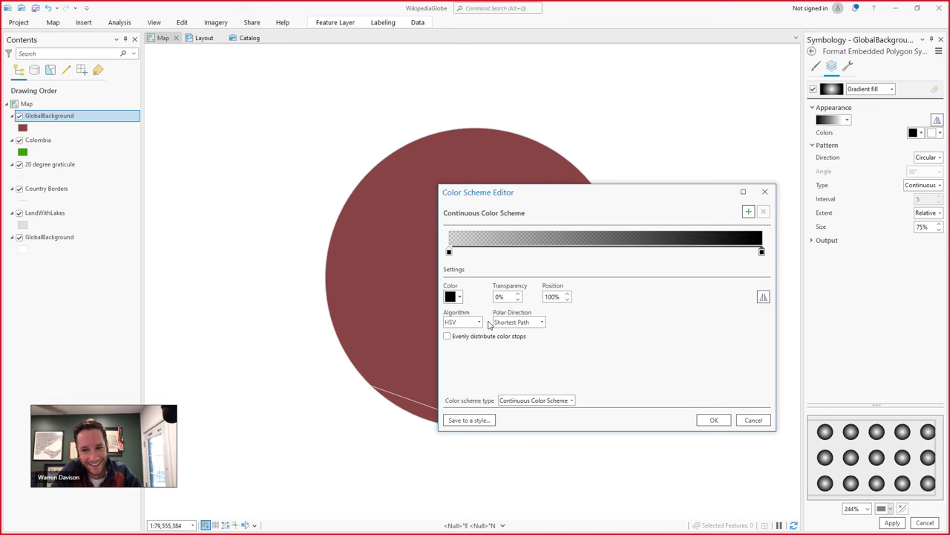
pyautogui.click(499, 297)
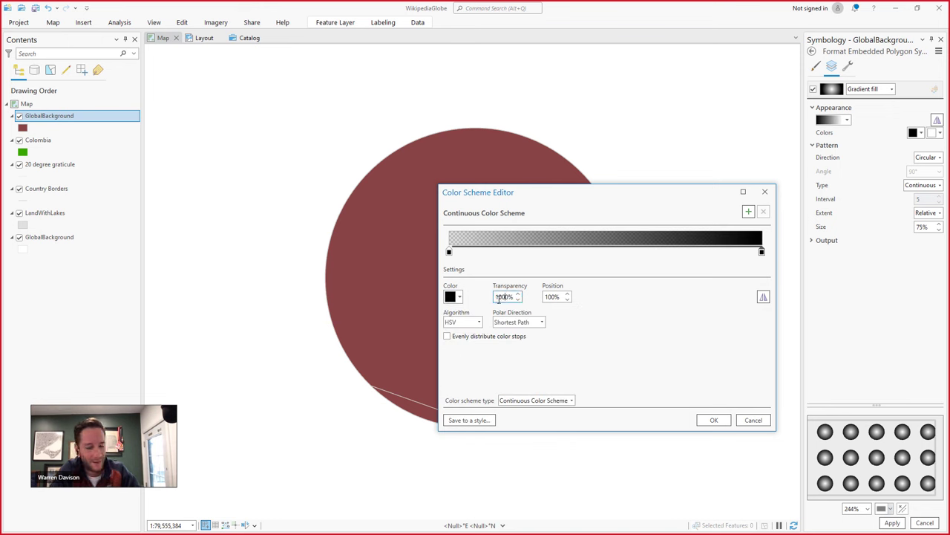
pyautogui.press('Tab')
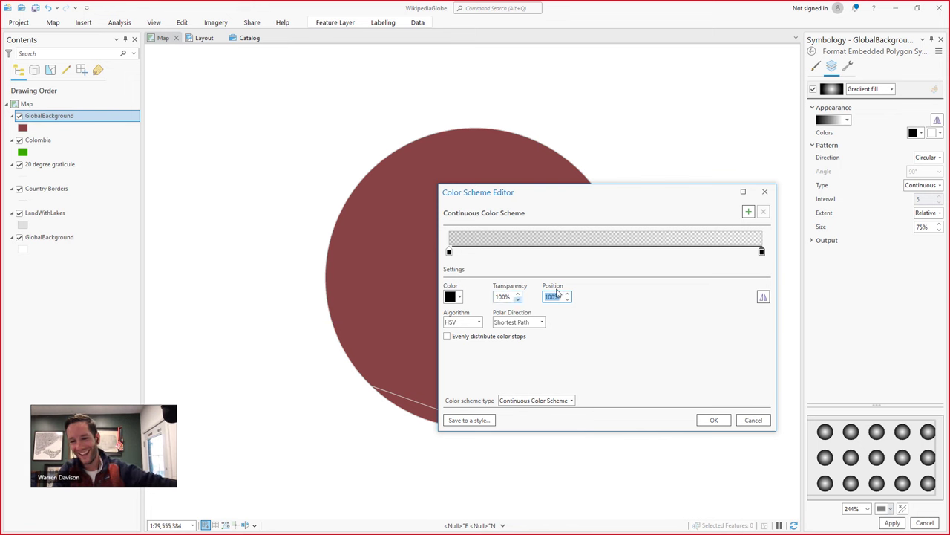
pyautogui.moveTo(763, 254); pyautogui.dragTo(612, 253)
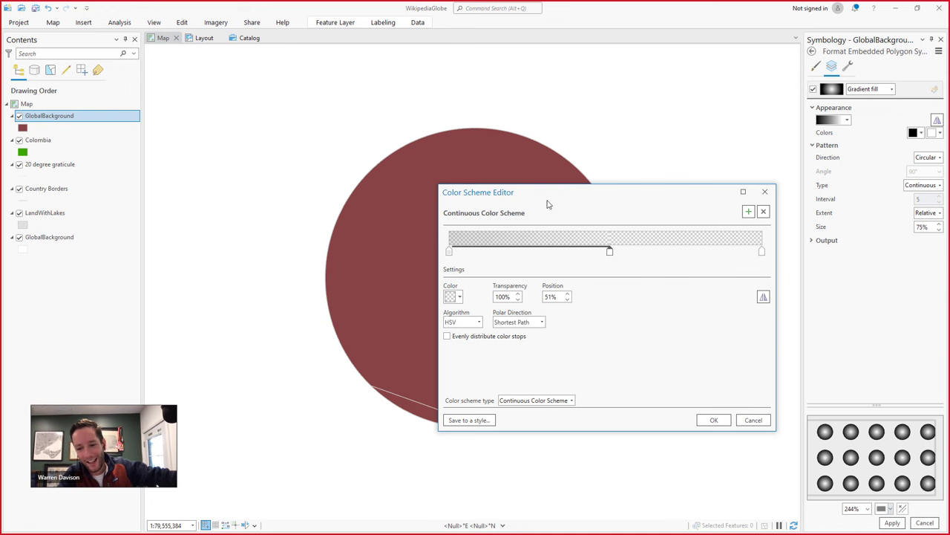
pyautogui.click(713, 420)
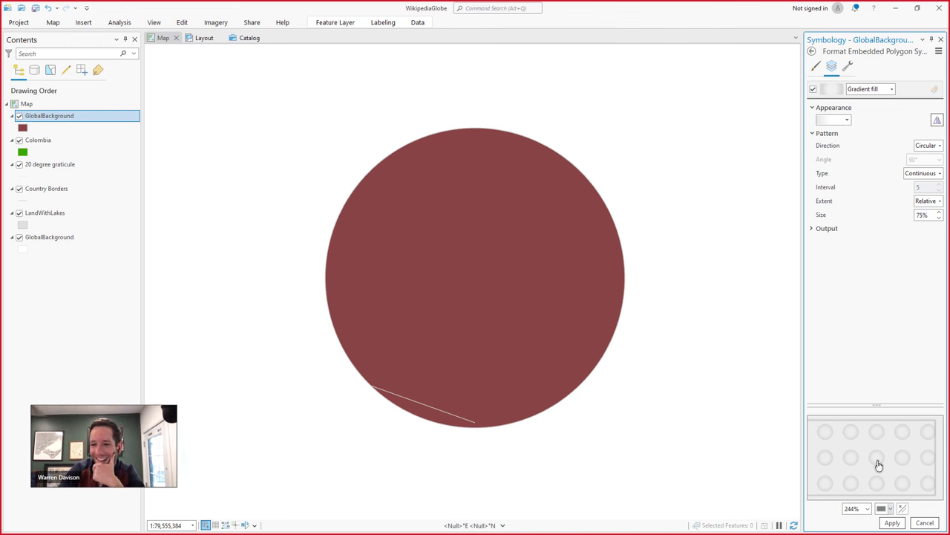
# Apply the new gradient marker symbol to the GlobalBackground layer
pyautogui.scroll(1, 878, 465)
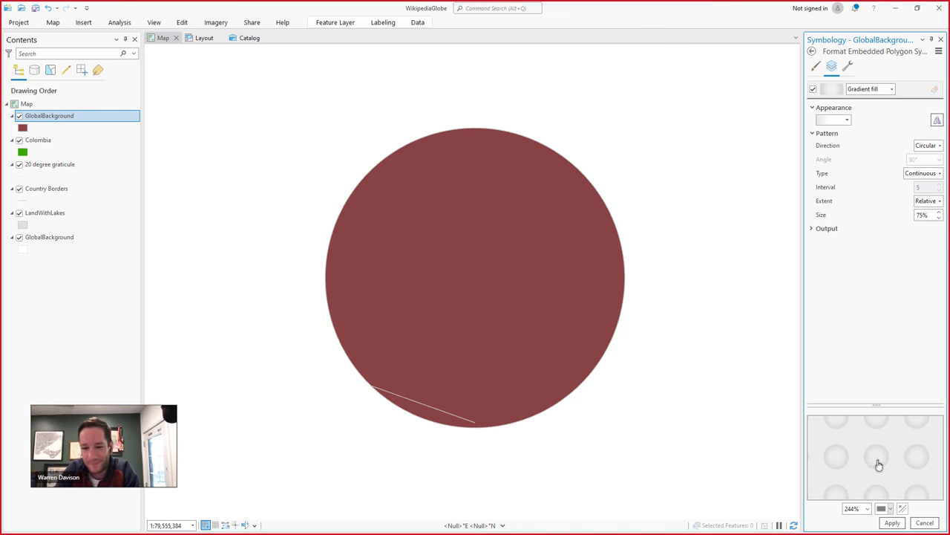
pyautogui.scroll(-2, 879, 465)
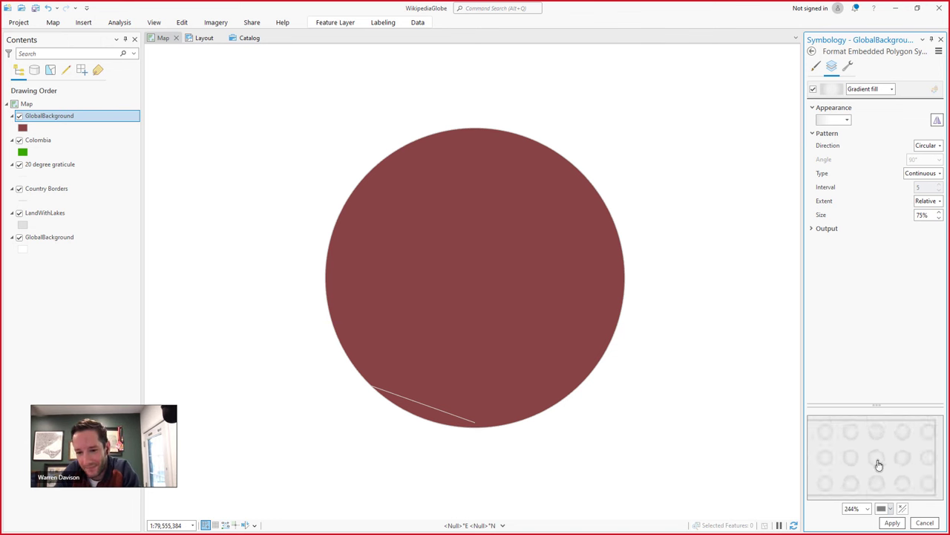
pyautogui.click(892, 523)
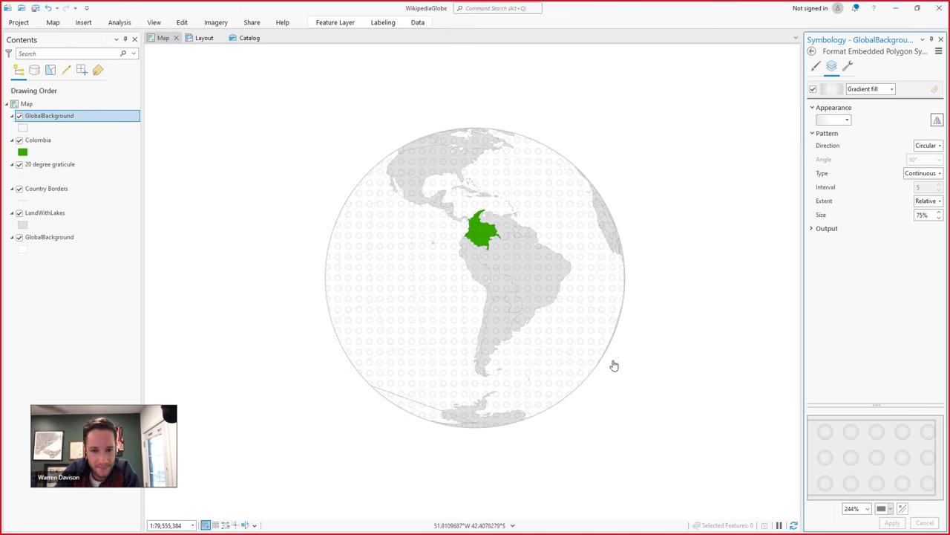
# Set the marker placement to a single marker at the polygon centre and apply it
pyautogui.click(811, 51)
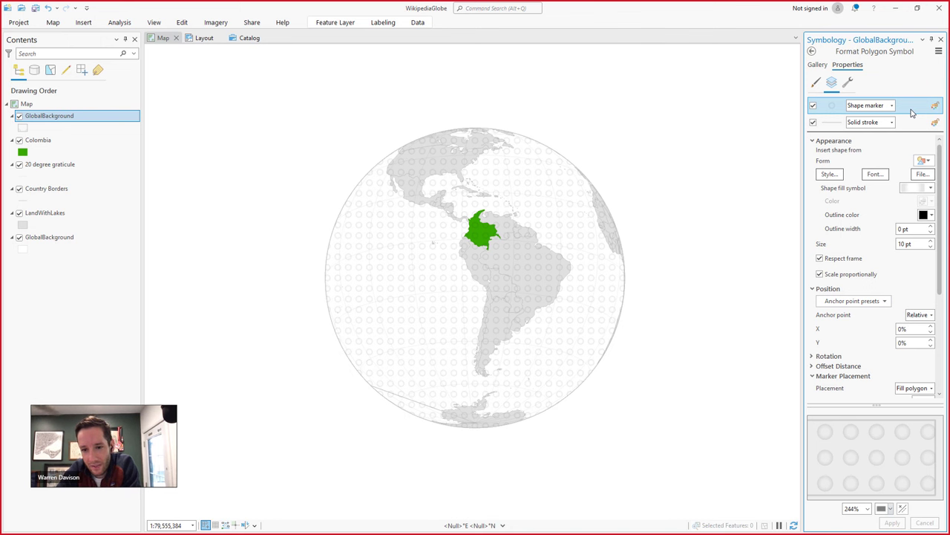
pyautogui.moveTo(939, 171); pyautogui.dragTo(938, 264)
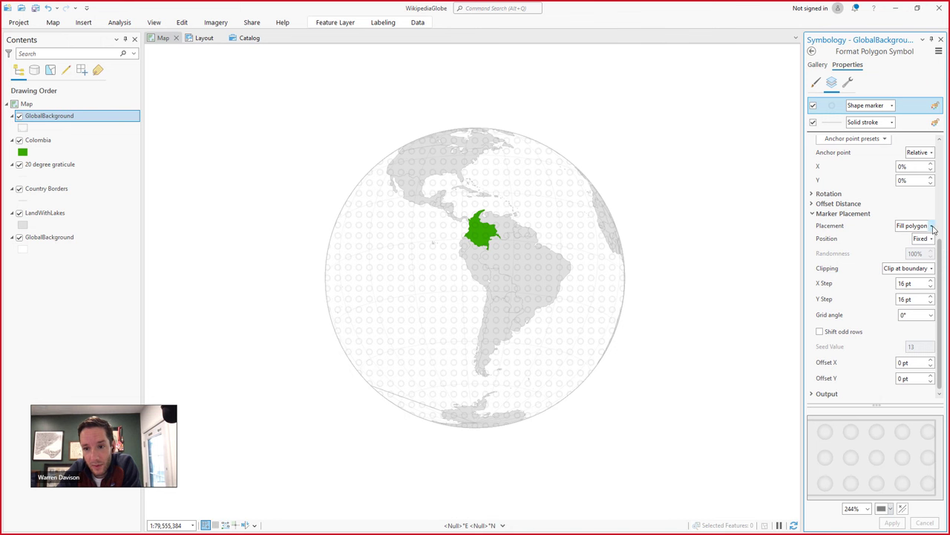
pyautogui.click(932, 226)
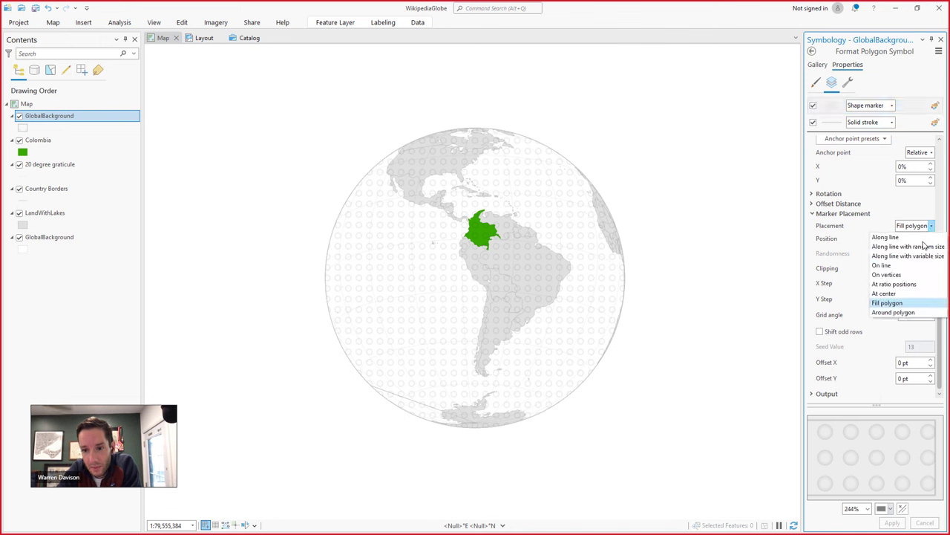
pyautogui.click(891, 294)
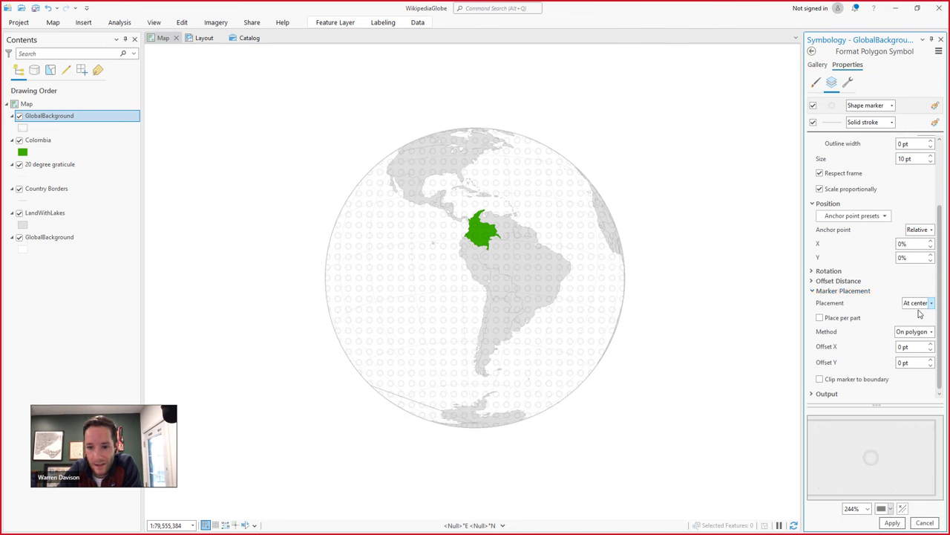
pyautogui.click(894, 523)
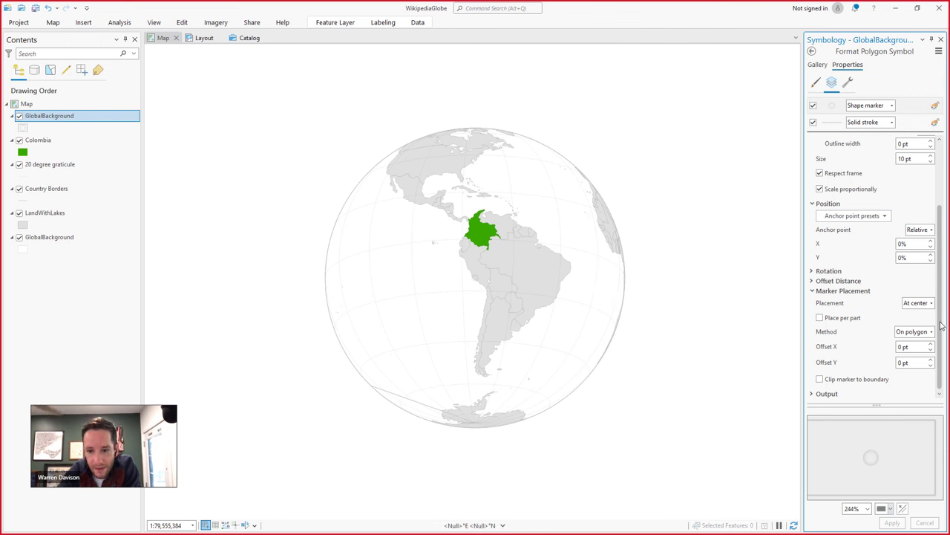
pyautogui.scroll(1, 941, 324)
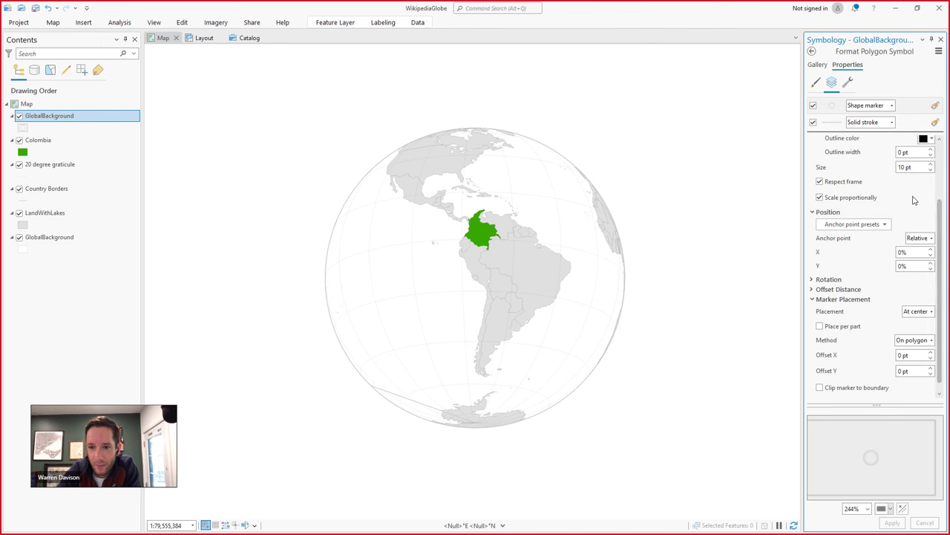
# Resize the background marker to 800 pt, then 600 pt, applying each size
pyautogui.click(900, 169)
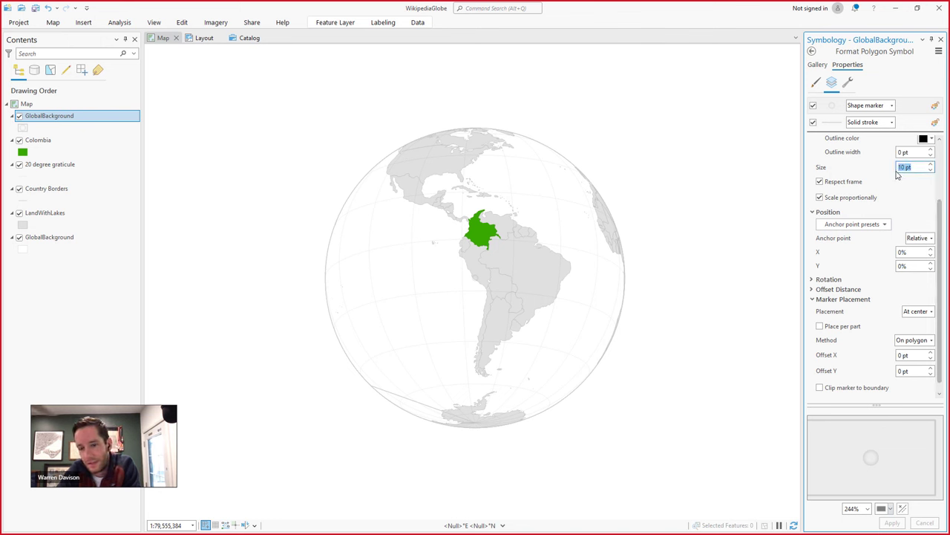
pyautogui.write('800')
pyautogui.press('Tab')
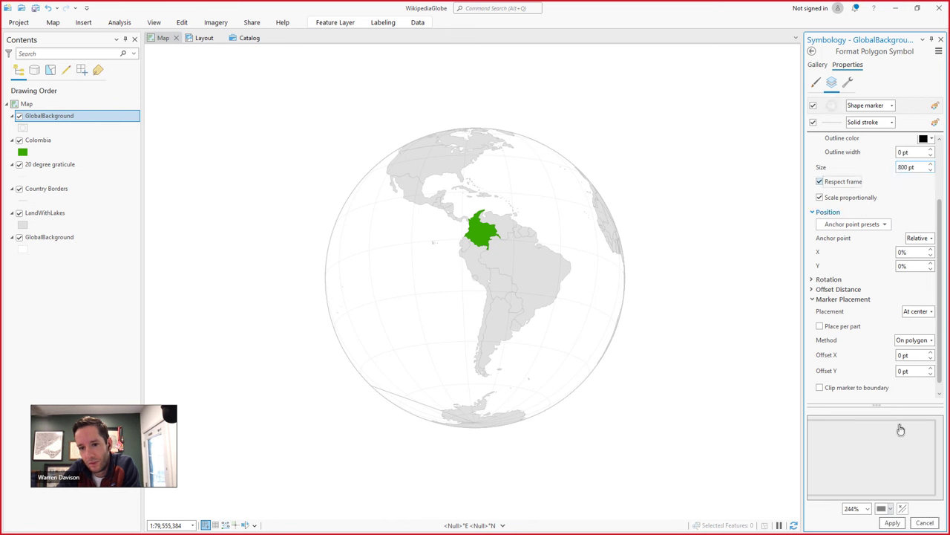
pyautogui.click(892, 523)
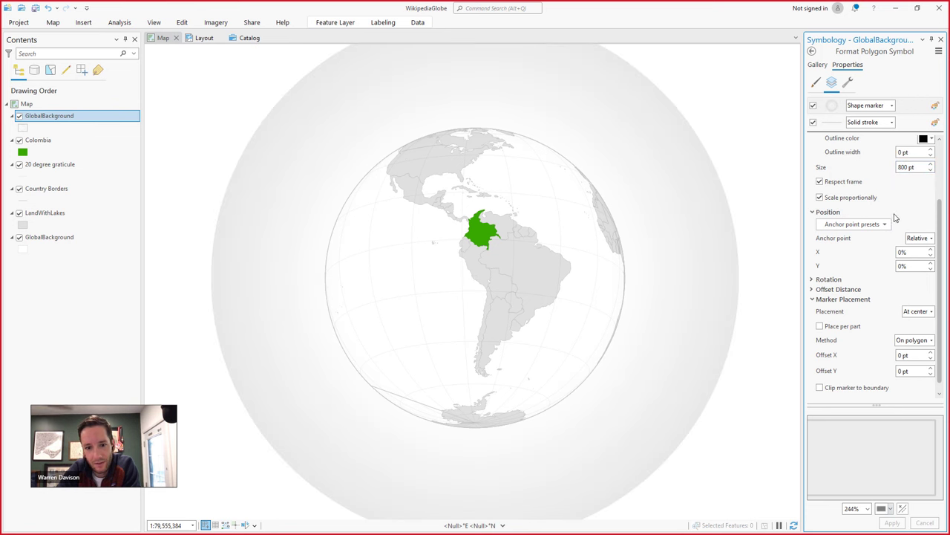
pyautogui.click(900, 170)
pyautogui.press('Tab')
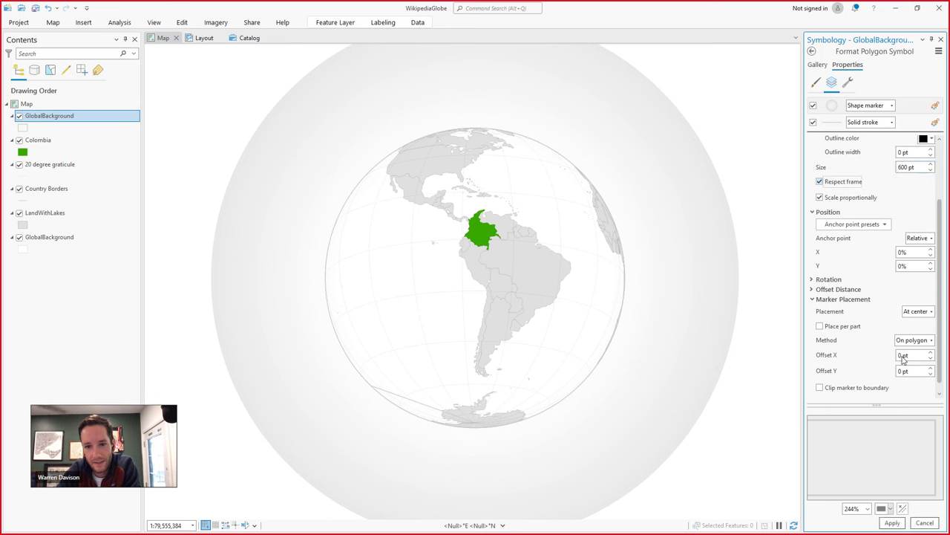
pyautogui.click(892, 523)
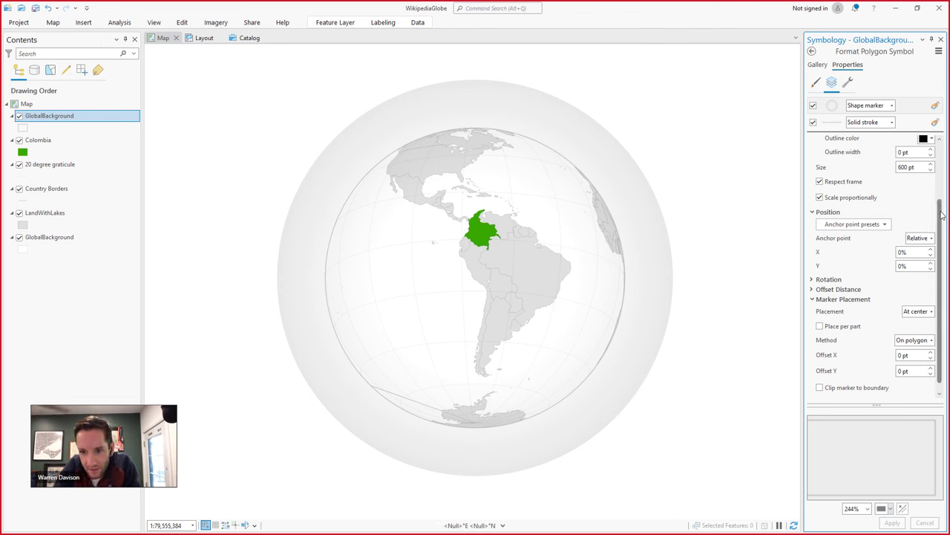
# Shift the marker's vertical anchor point to -20% and apply it
pyautogui.moveTo(911, 269); pyautogui.dragTo(891, 272)
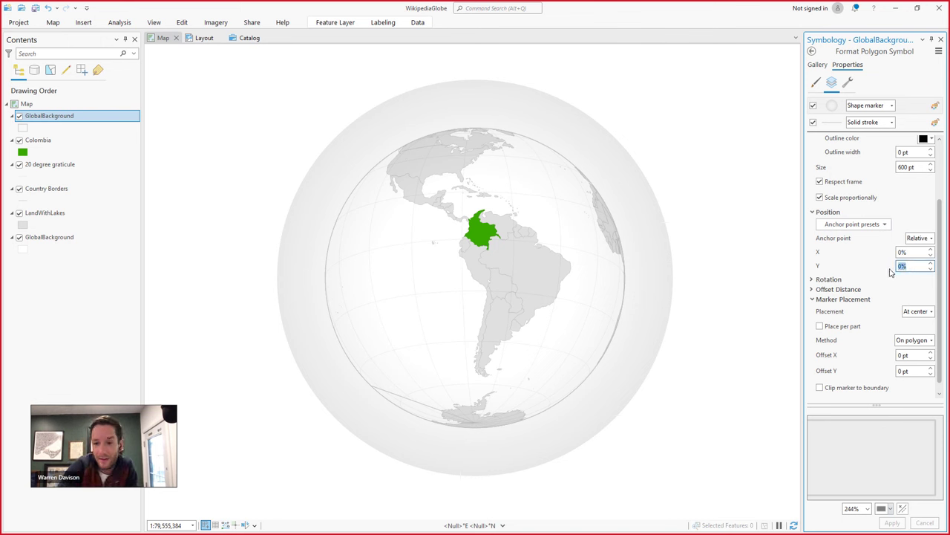
pyautogui.write('-20')
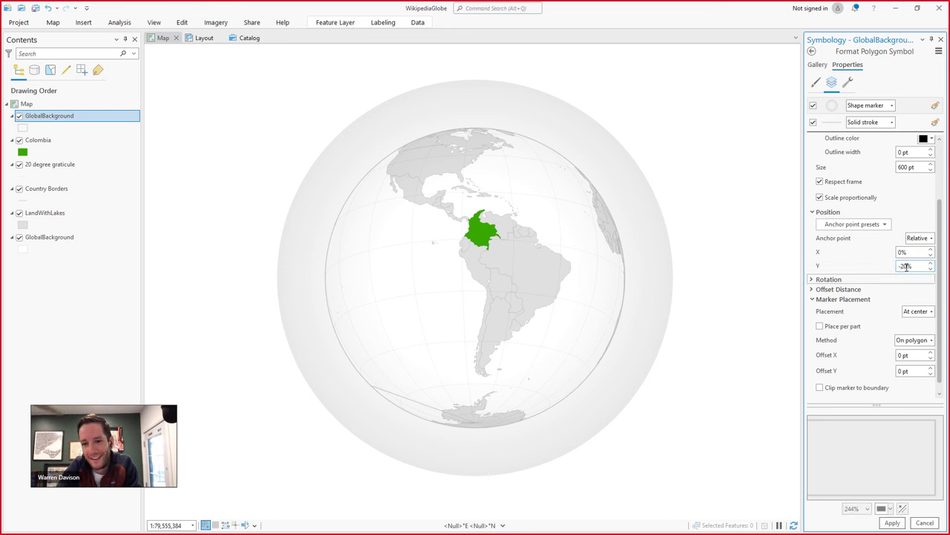
pyautogui.click(893, 522)
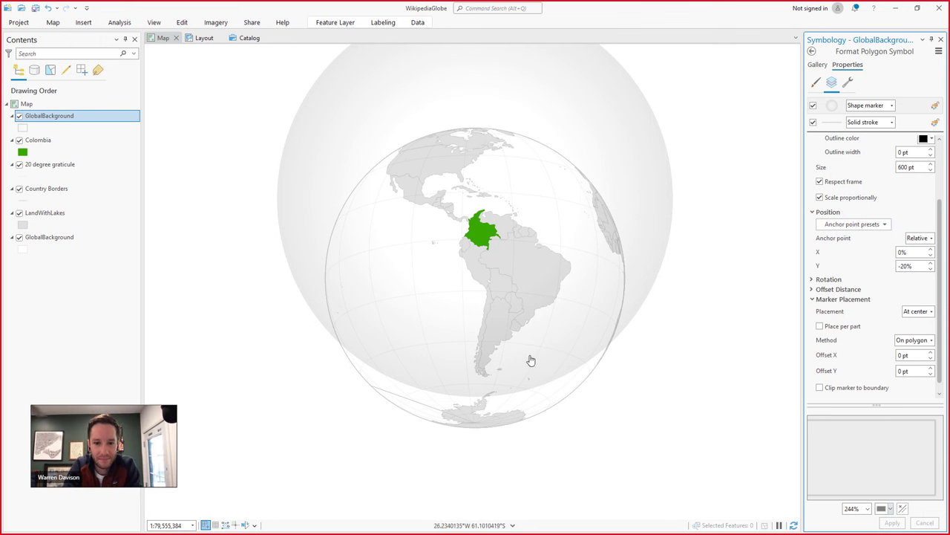
# Change the marker size to 700 pt, then 800 pt, applying each
pyautogui.click(899, 166)
pyautogui.press('Tab')
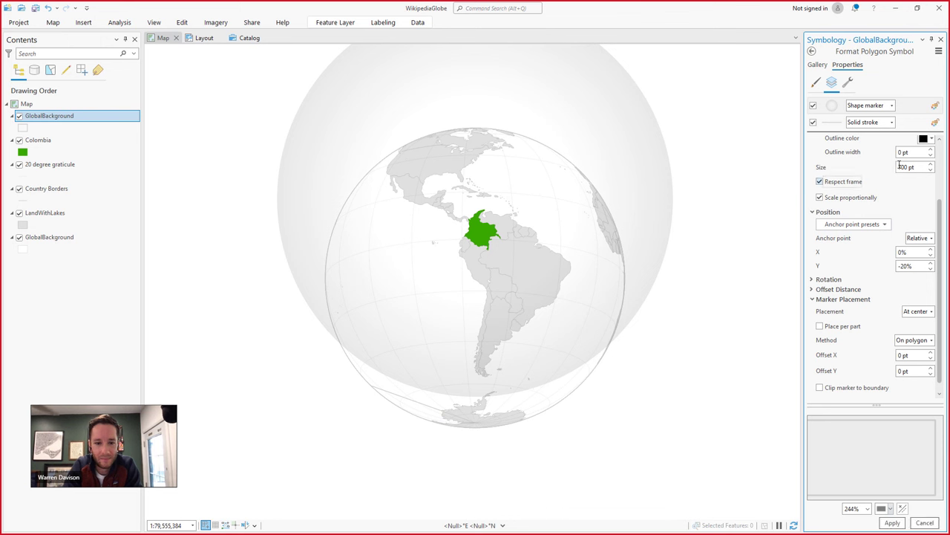
pyautogui.click(891, 523)
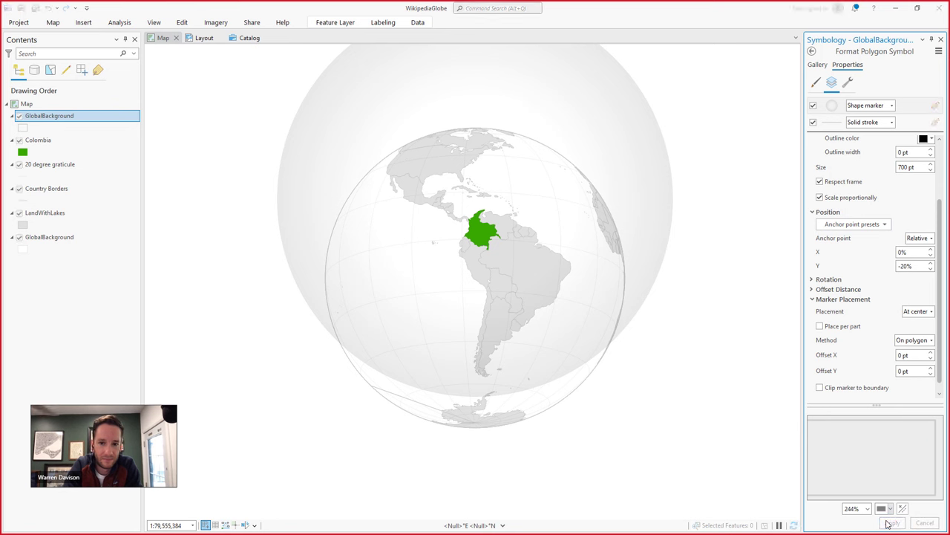
pyautogui.click(901, 167)
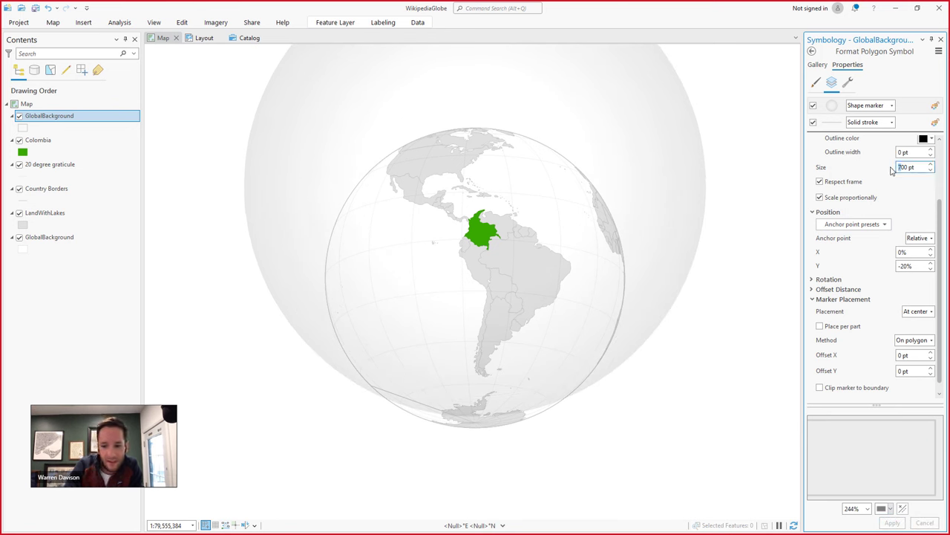
pyautogui.write('8')
pyautogui.press('Tab')
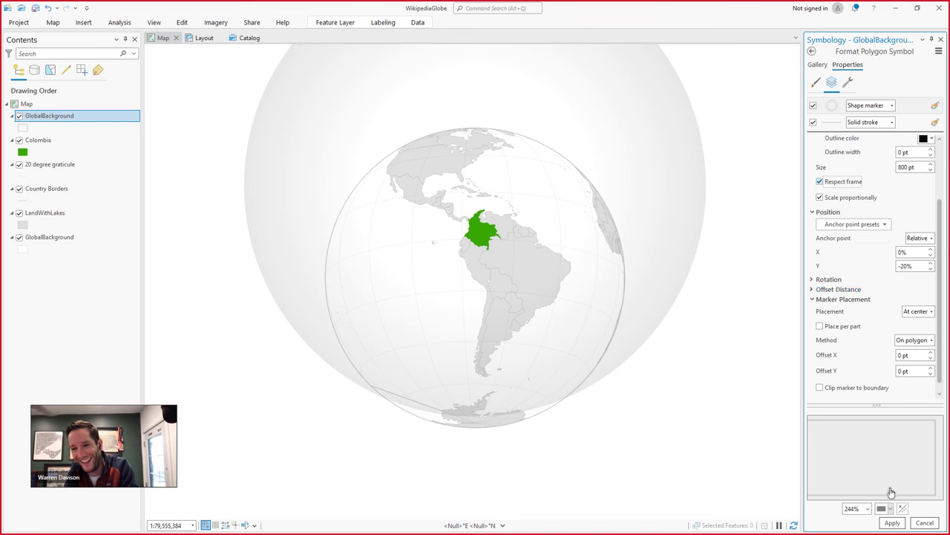
pyautogui.click(891, 523)
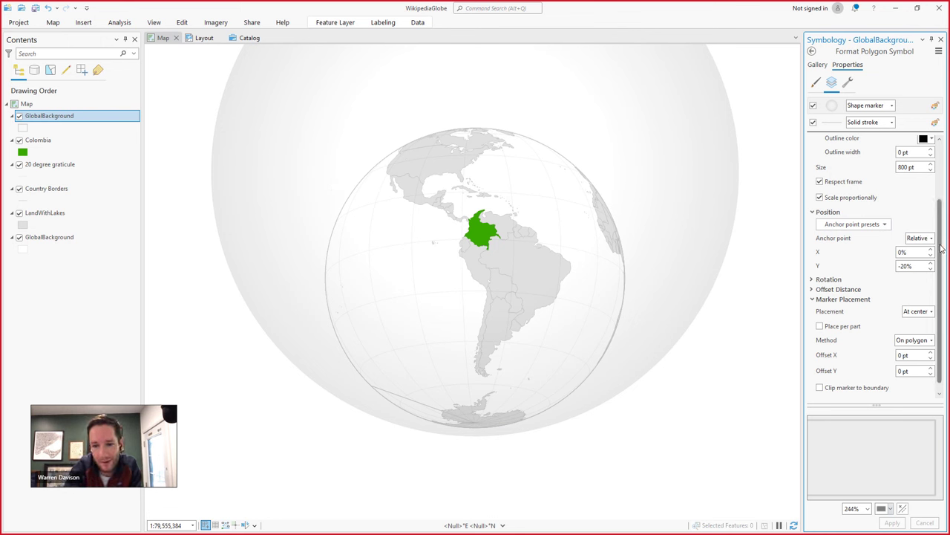
# Clip the background marker to the globe boundary, turn off the solid stroke, and apply
pyautogui.moveTo(942, 249); pyautogui.dragTo(944, 269)
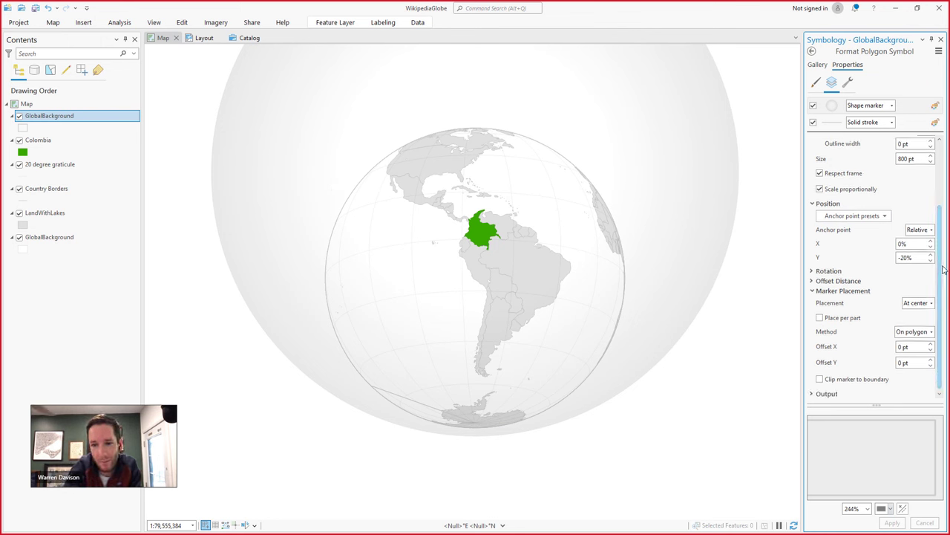
pyautogui.click(820, 379)
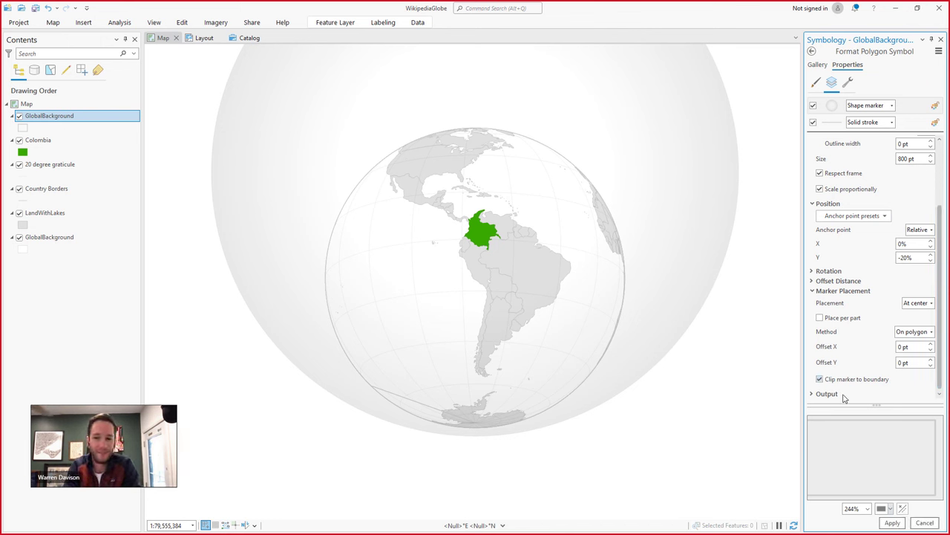
pyautogui.click(893, 524)
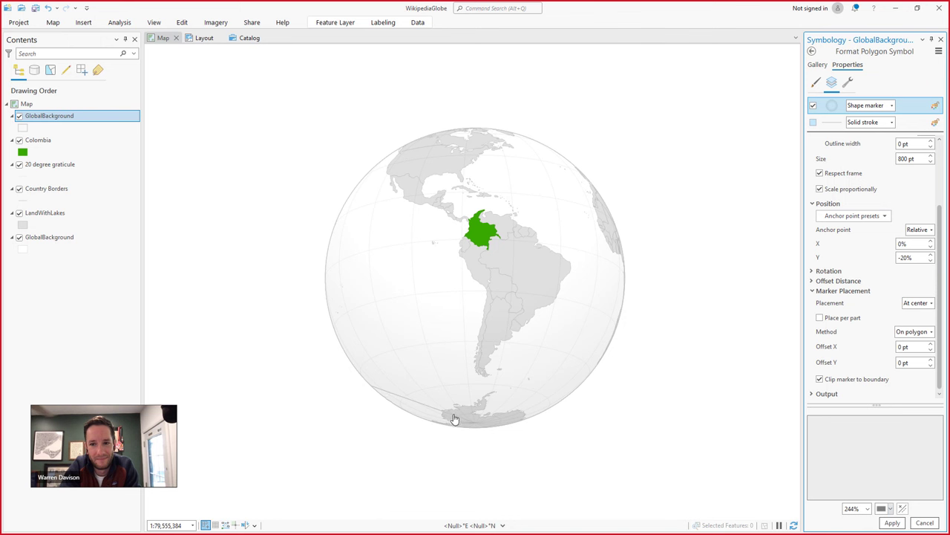
pyautogui.click(894, 524)
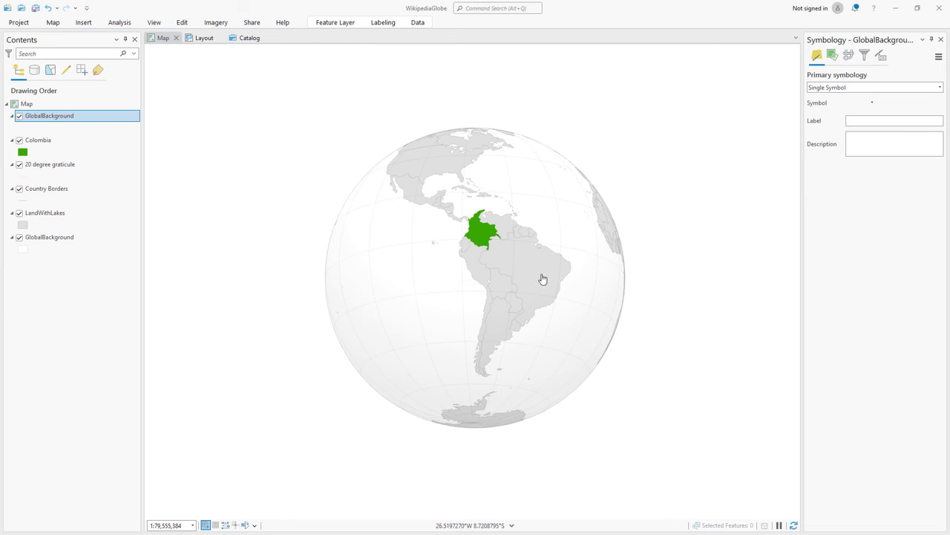
# Set the WikipediaGlobe map's reference scale, then zoom in and out to confirm the globe symbols scale
pyautogui.scroll(2, 477, 274)
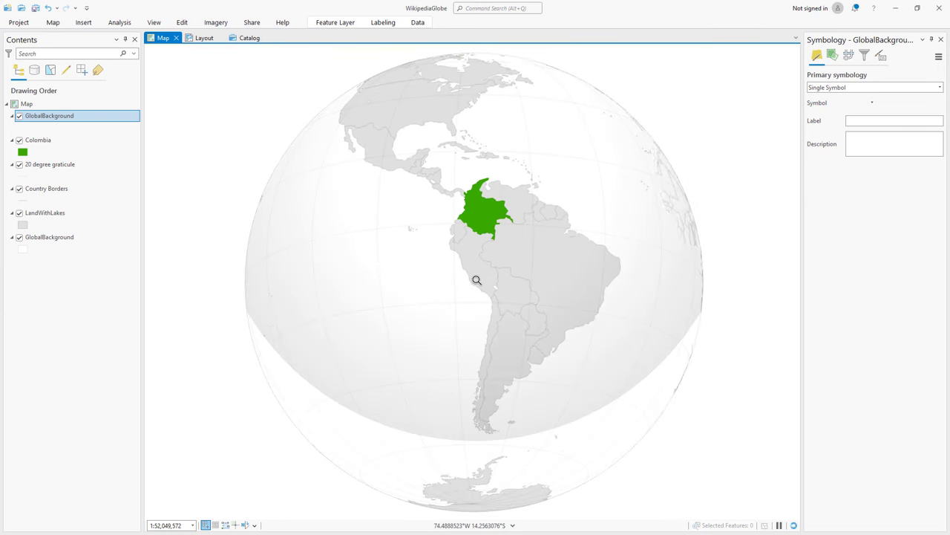
pyautogui.scroll(-3, 477, 275)
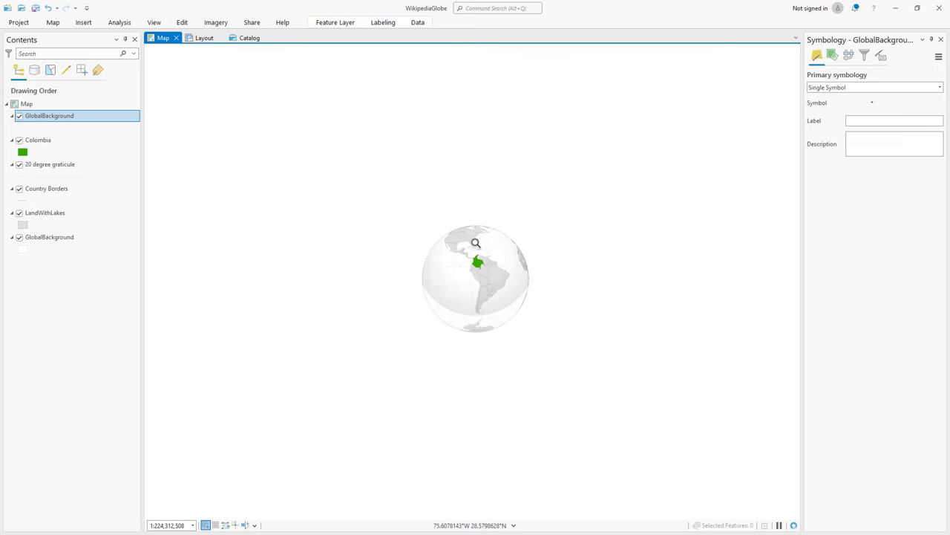
pyautogui.scroll(3, 475, 250)
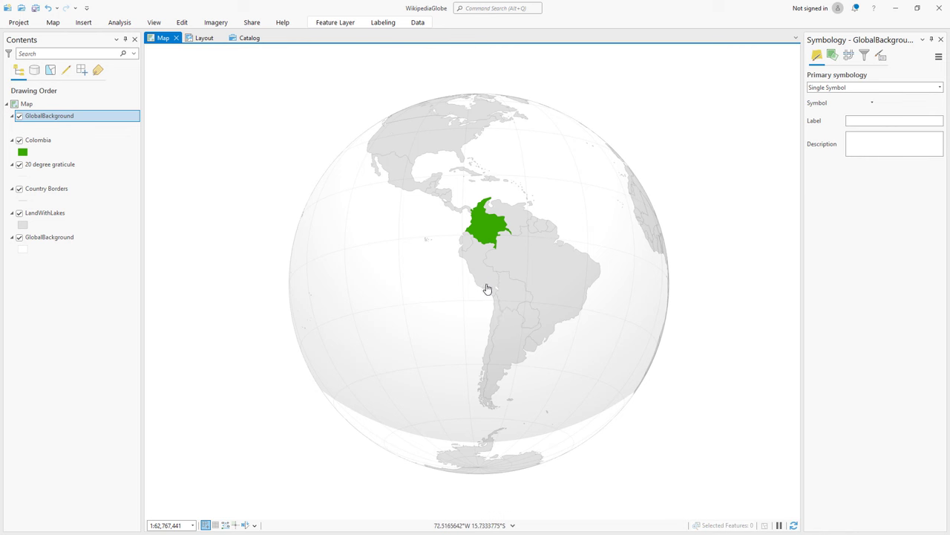
pyautogui.scroll(-1, 484, 276)
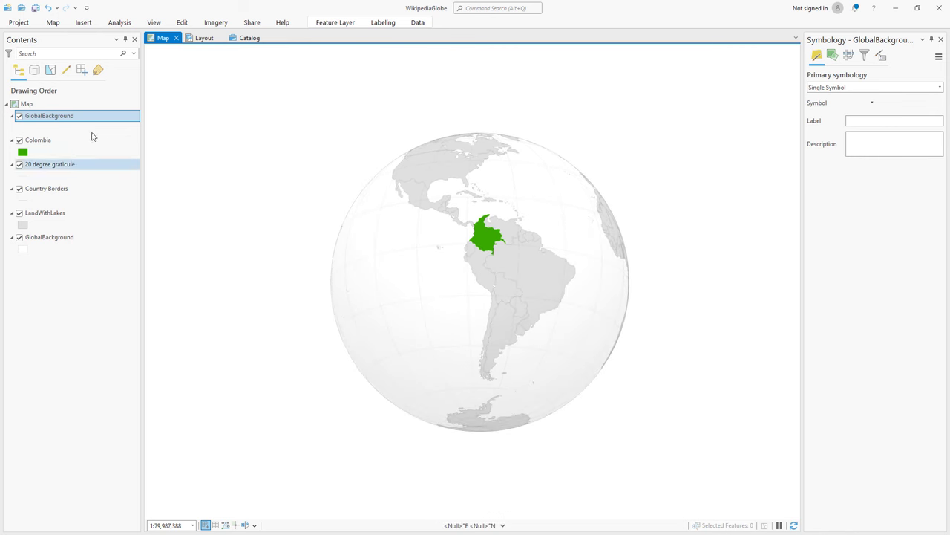
pyautogui.click(80, 105)
pyautogui.rightClick(81, 105)
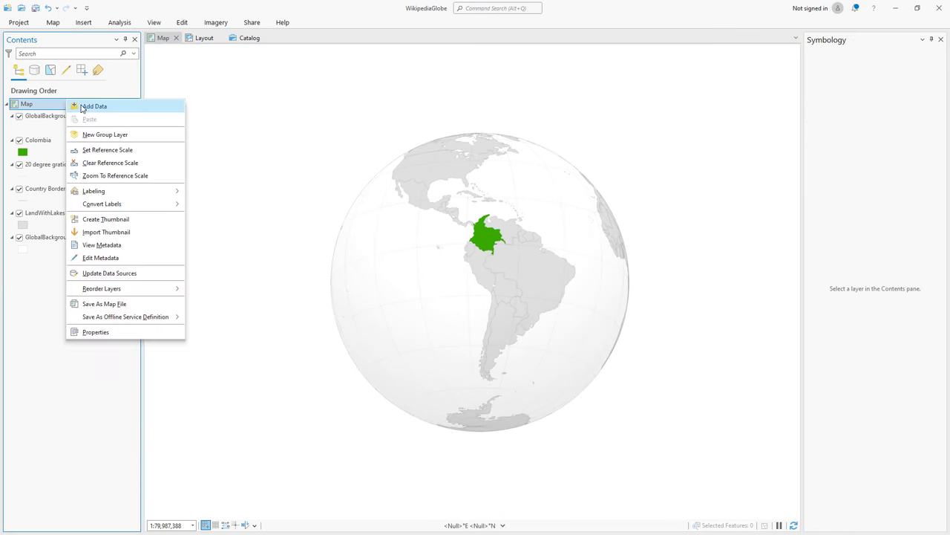
pyautogui.click(104, 150)
pyautogui.scroll(2, 482, 273)
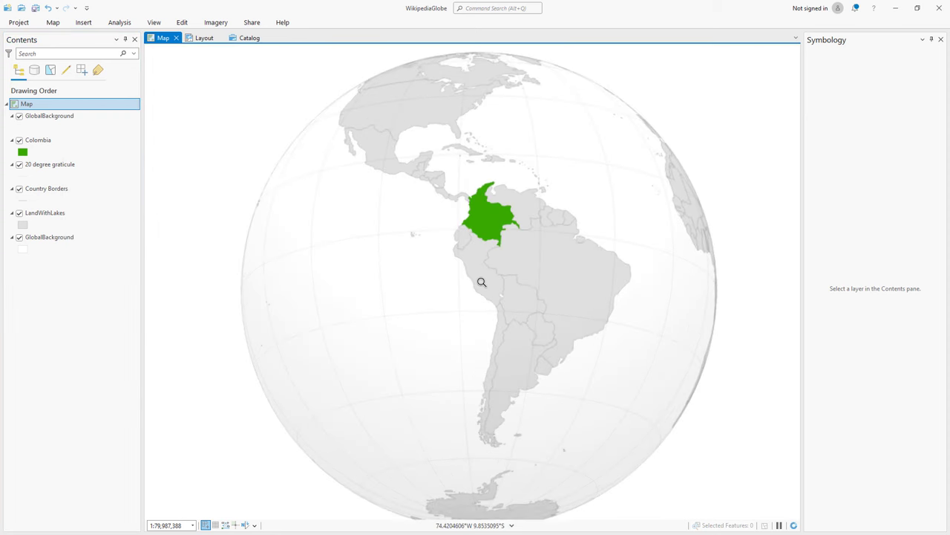
pyautogui.scroll(-4, 482, 281)
pyautogui.scroll(3, 480, 295)
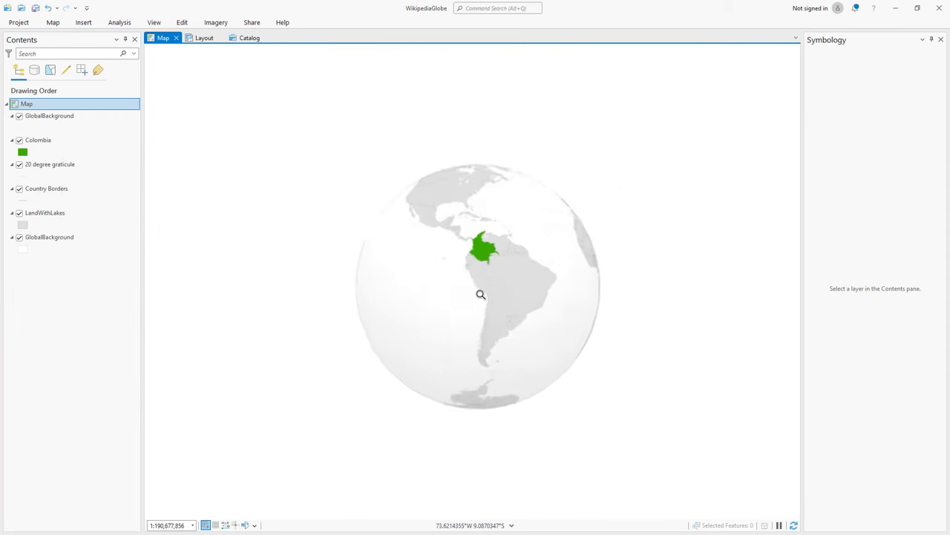
# Open the colour scheme editor for the GlobalBackground marker's gradient fill
pyautogui.click(20, 128)
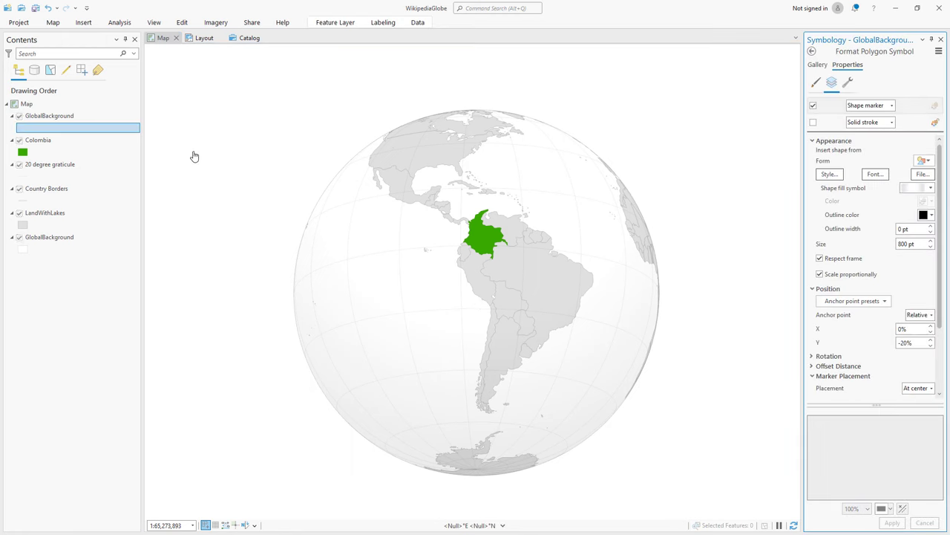
pyautogui.click(914, 189)
pyautogui.click(895, 237)
pyautogui.click(846, 119)
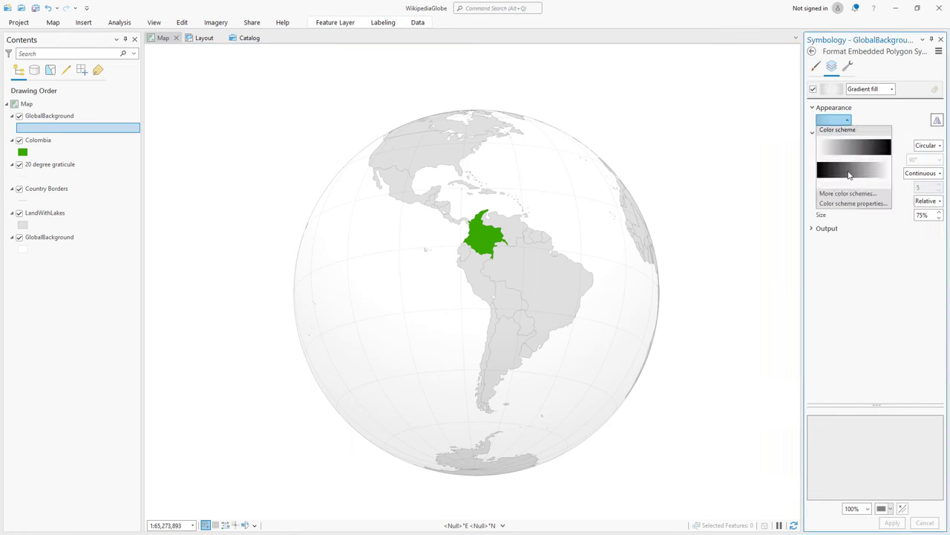
pyautogui.click(835, 161)
# Move the middle gradient stop to about 62% and give the left stop 70% transparency
pyautogui.moveTo(745, 319); pyautogui.dragTo(778, 319)
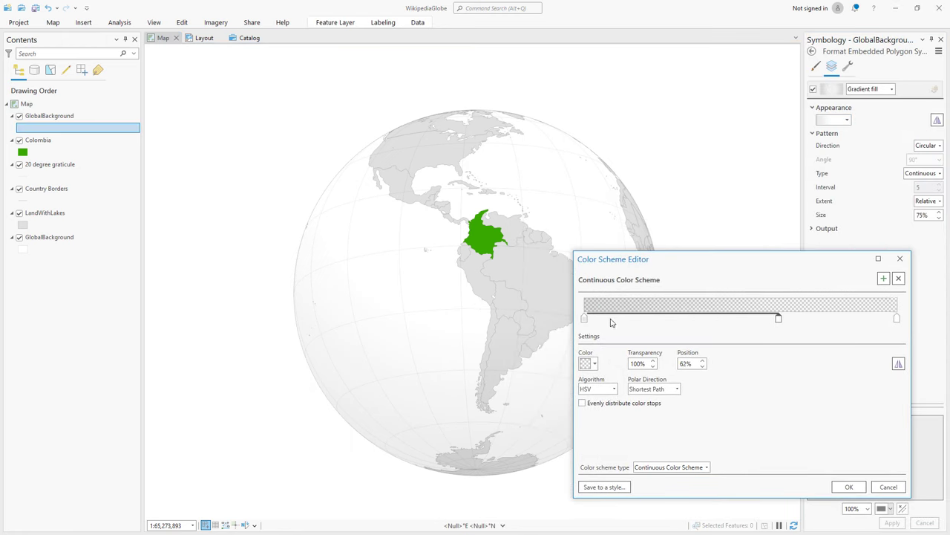
pyautogui.click(584, 318)
pyautogui.doubleClick(635, 363)
pyautogui.write('70')
pyautogui.press('Tab')
pyautogui.click(847, 487)
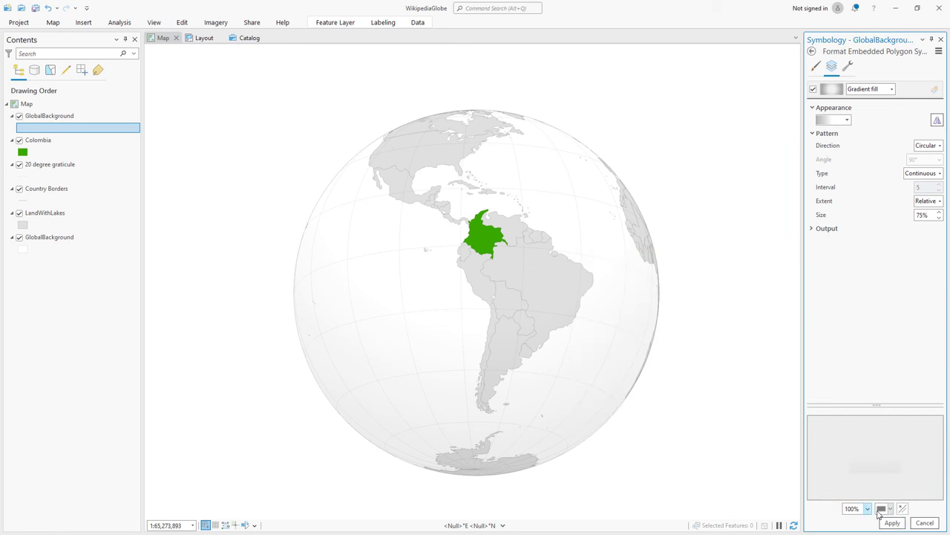